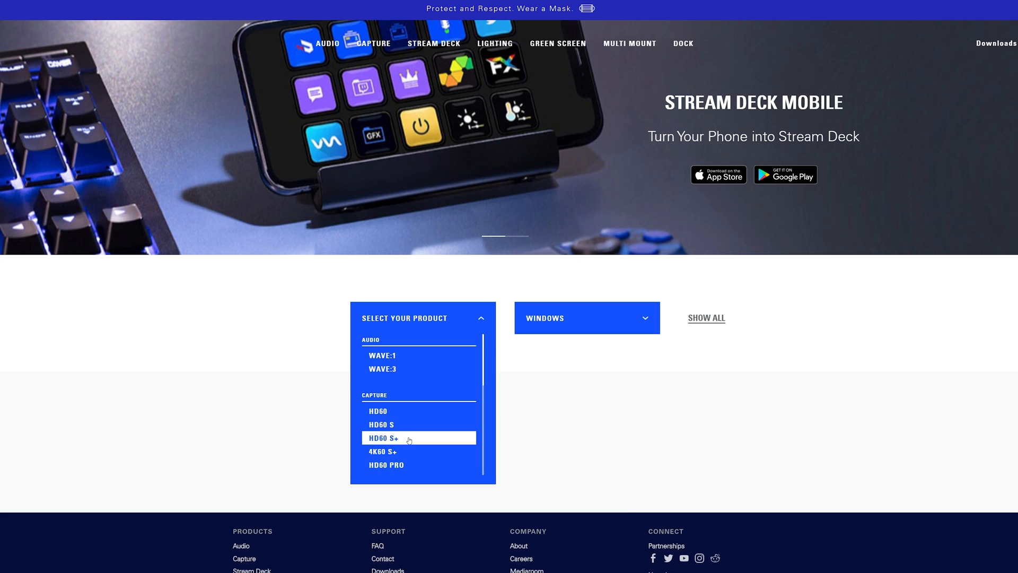
Choose HD60 S+ and start the 4K Capture Utility download for Windows, then begin adding an OBS source
left_click(379, 434)
left_click(596, 427)
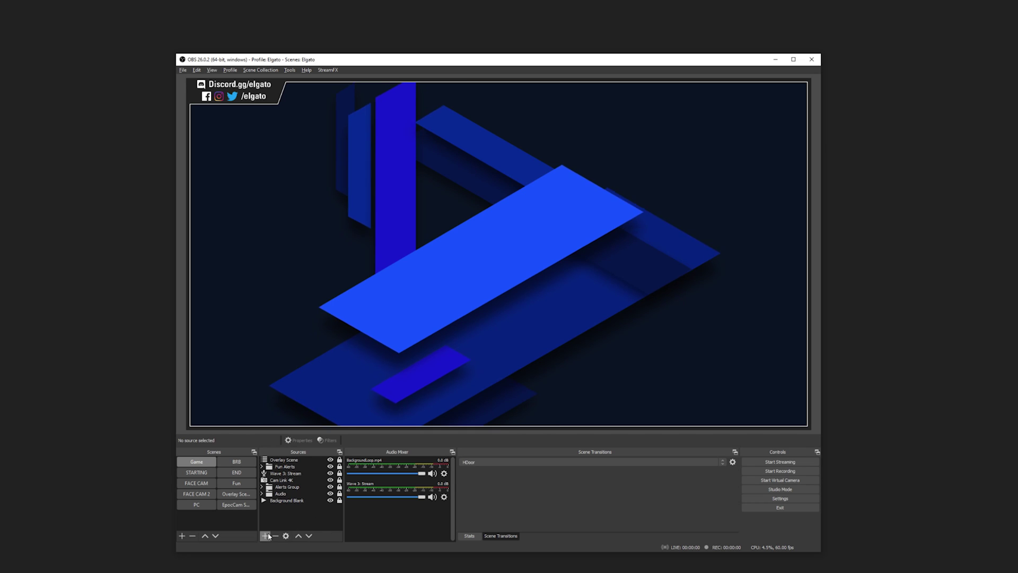
left_click(265, 535)
Choose the capture source type so the Create/Select Source dialog appears
left_click(295, 494)
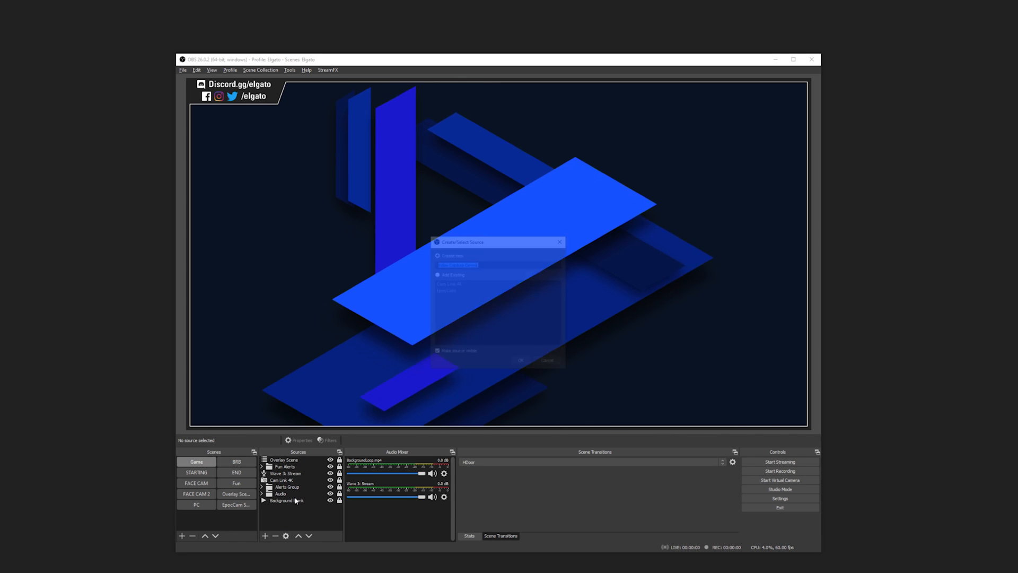